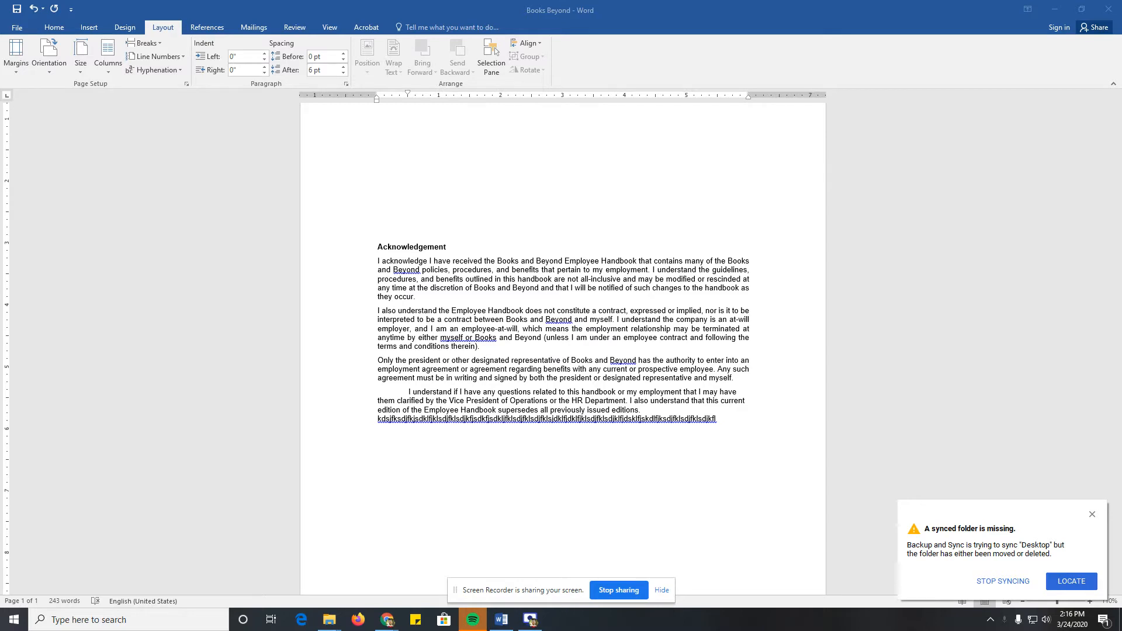
Step: Shade the first body paragraph, starting "I acknowledge I have received", with a light orange theme colour
{"action": "left_click", "coordinate": [412, 261]}
{"action": "left_click_drag", "start_coordinate": [374, 263], "coordinate": [431, 306]}
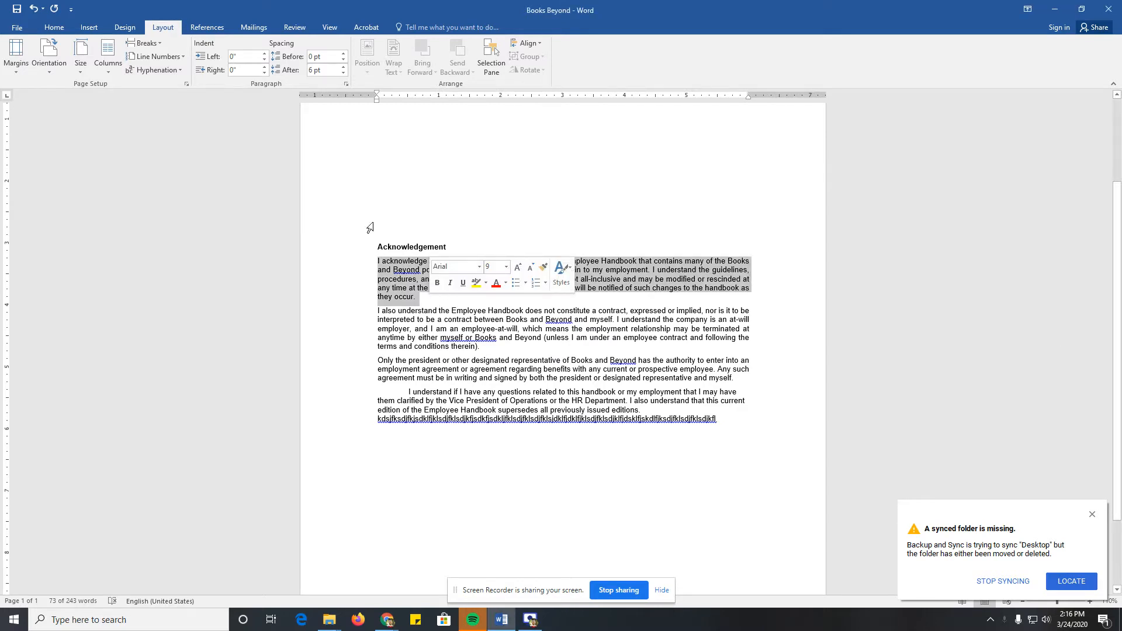
{"action": "left_click", "coordinate": [52, 28]}
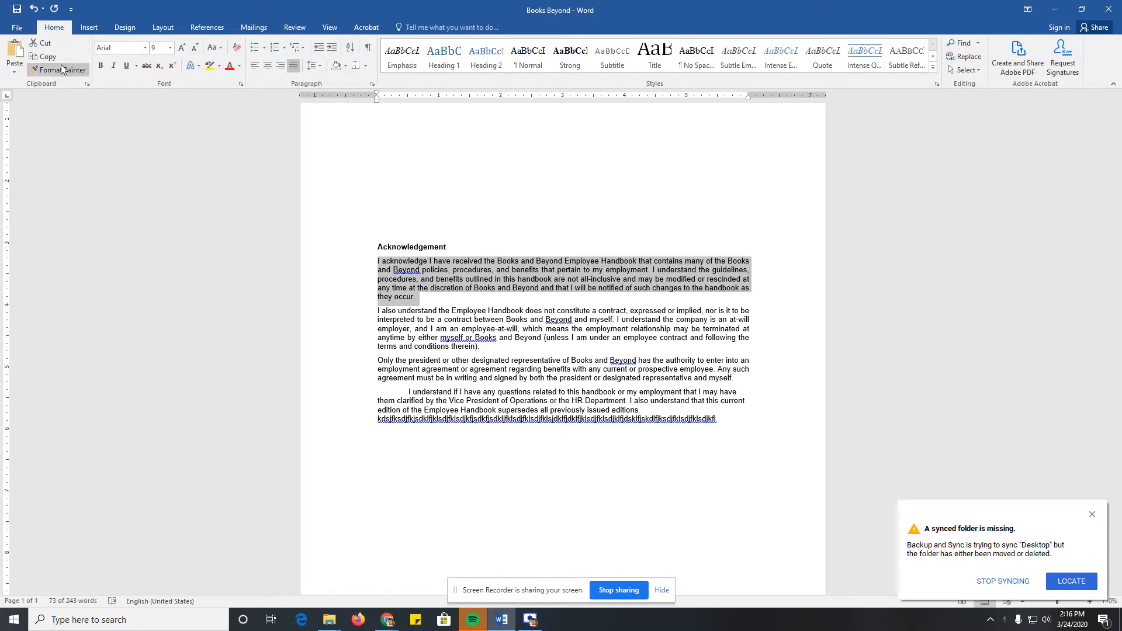
{"action": "left_click", "coordinate": [345, 67]}
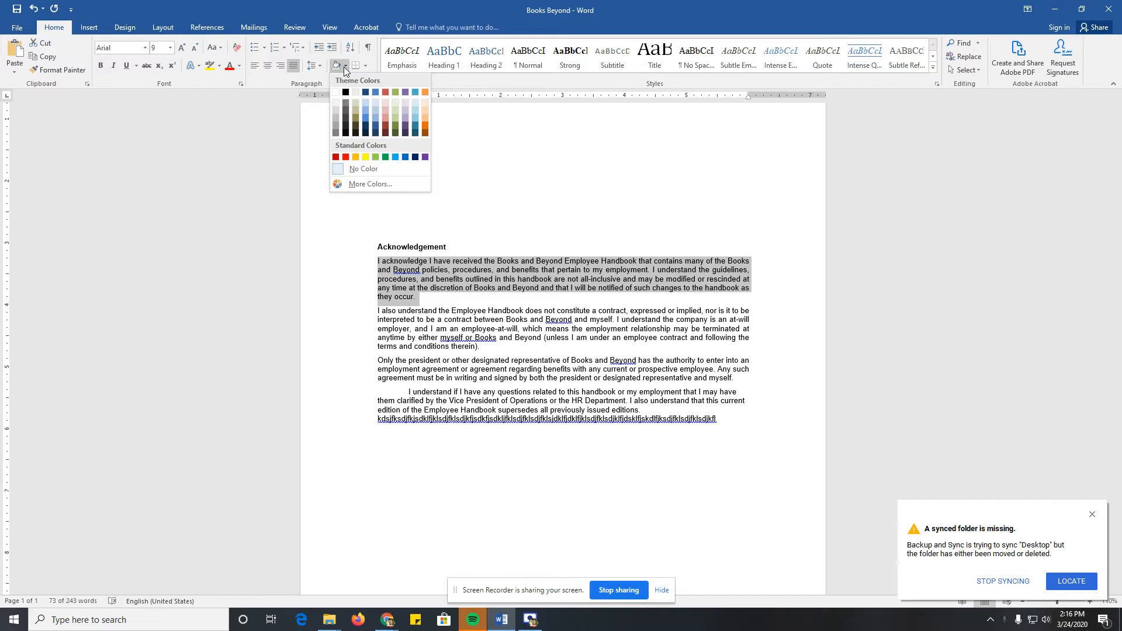
{"action": "left_click", "coordinate": [425, 113]}
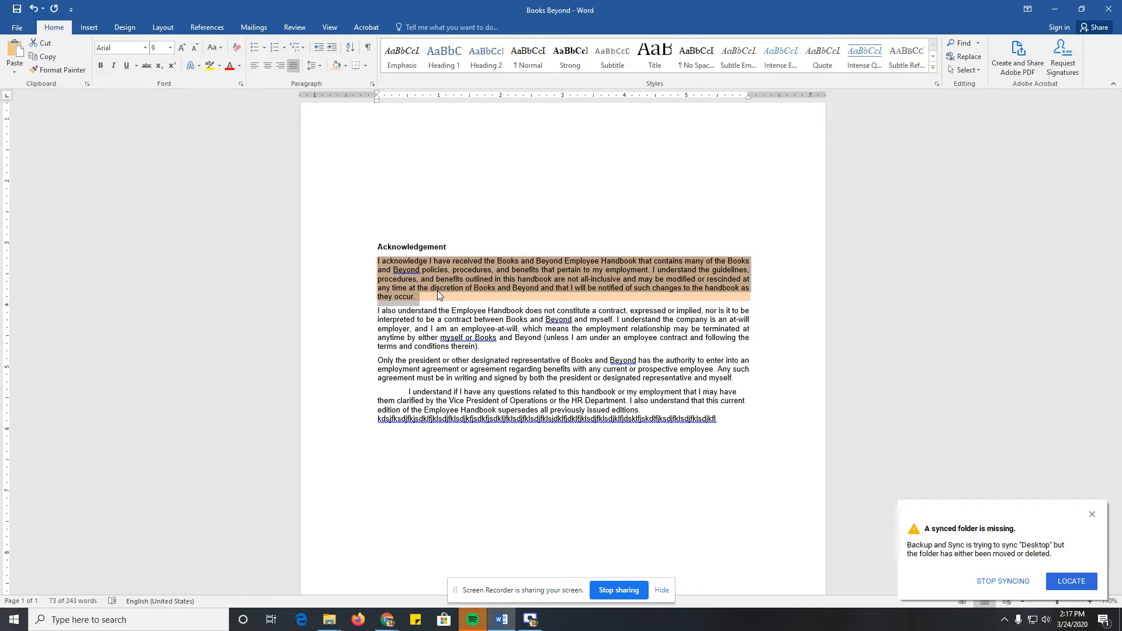
Step: Add outside borders to the second body paragraph, starting "I also understand the Employee Handbook"
{"action": "left_click", "coordinate": [412, 329]}
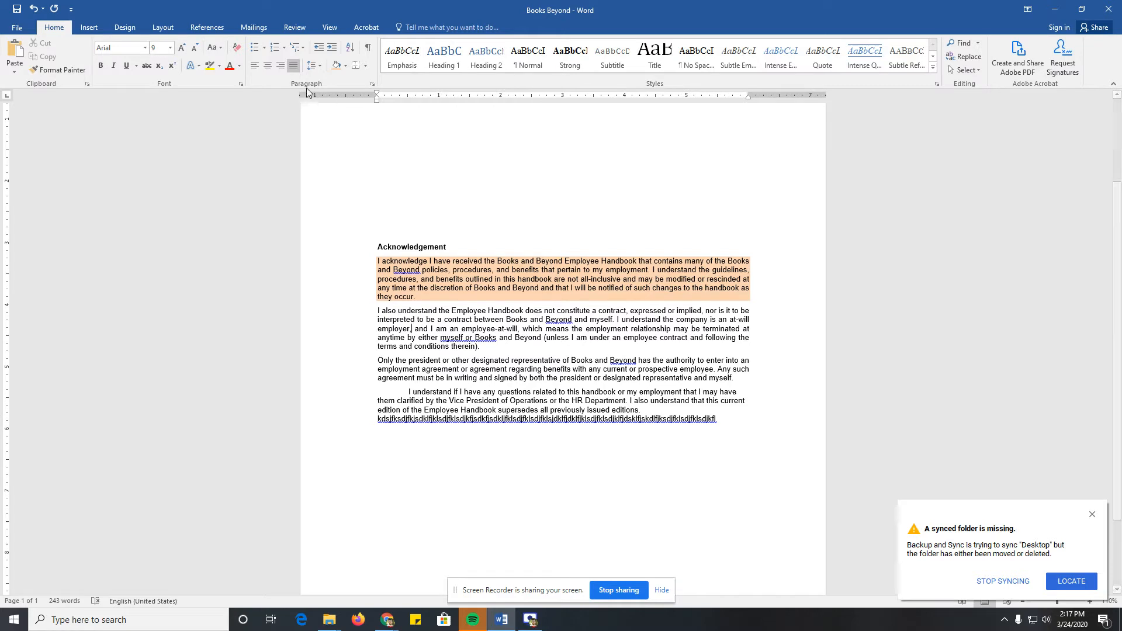
{"action": "left_click", "coordinate": [367, 68]}
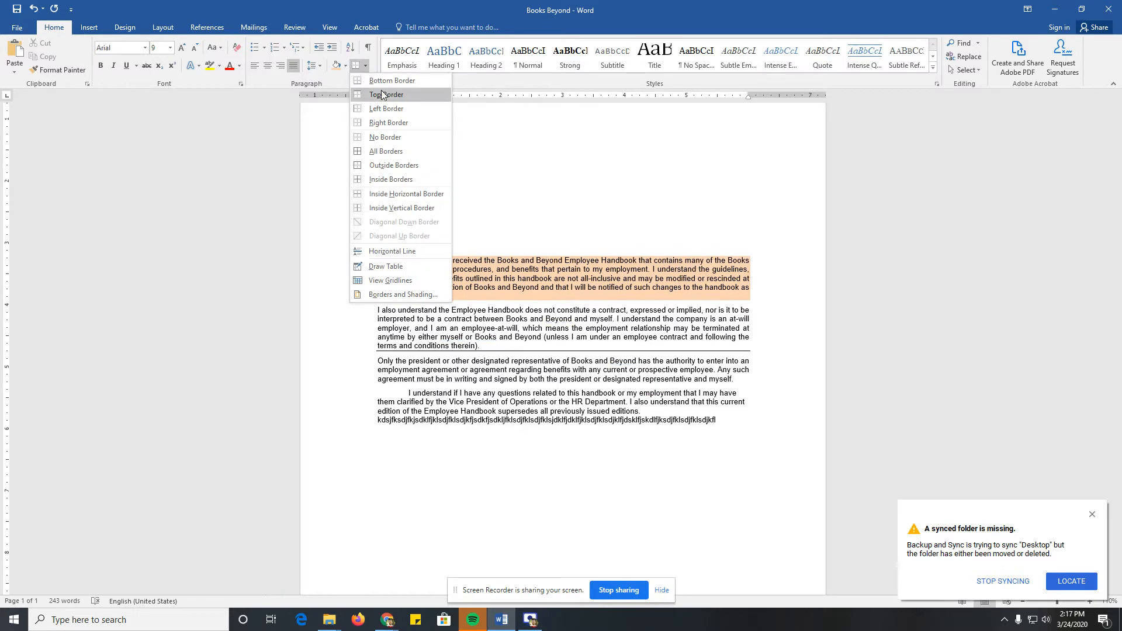
{"action": "left_click", "coordinate": [393, 167]}
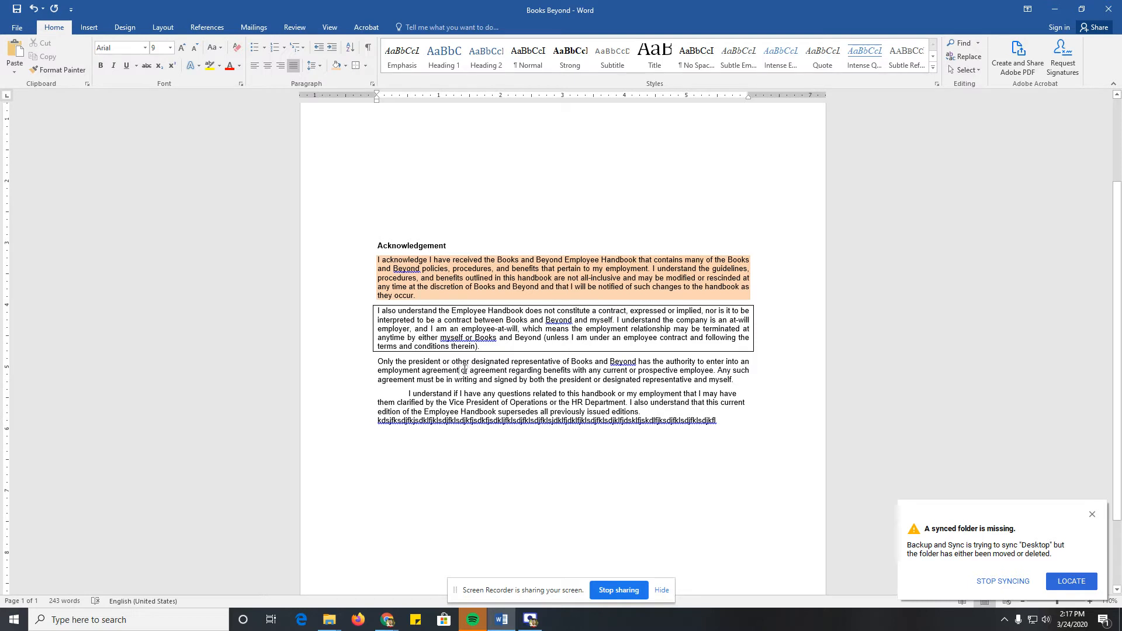
Step: Choose the Shadow setting for a paragraph border on the third body paragraph and browse the line styles
{"action": "left_click", "coordinate": [127, 32]}
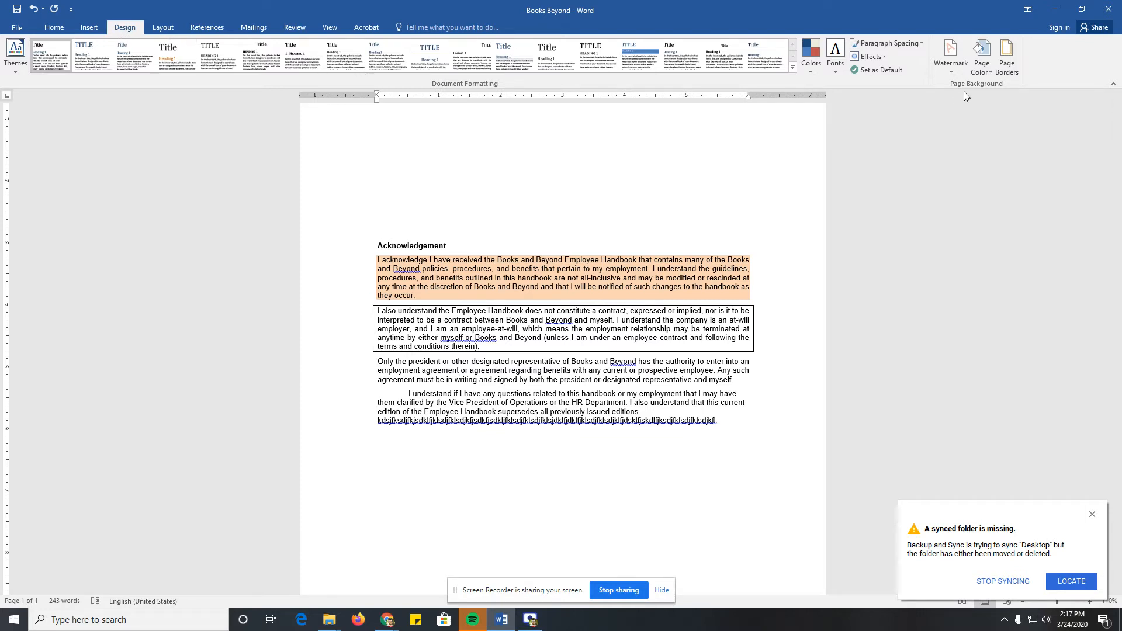
{"action": "left_click", "coordinate": [1006, 67]}
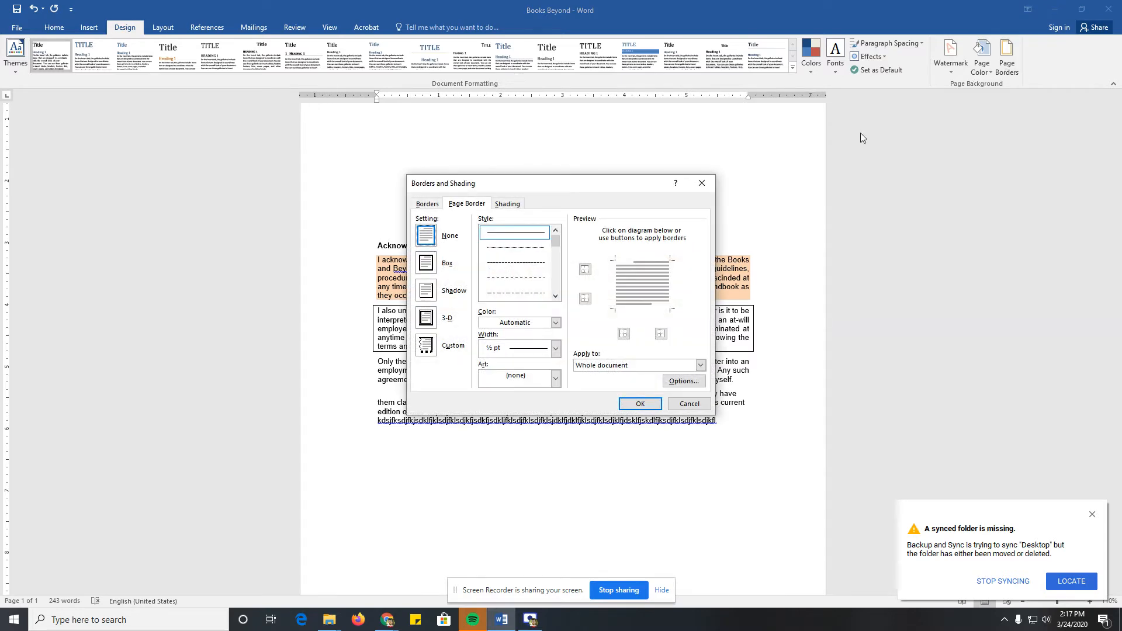
{"action": "left_click", "coordinate": [431, 205]}
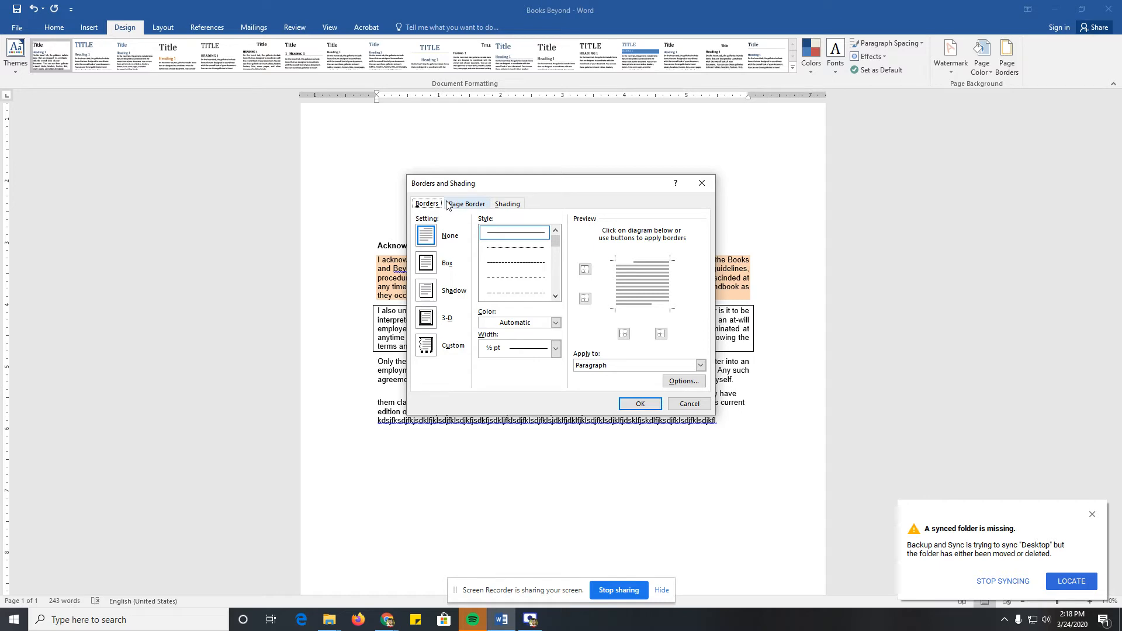
{"action": "left_click", "coordinate": [427, 290]}
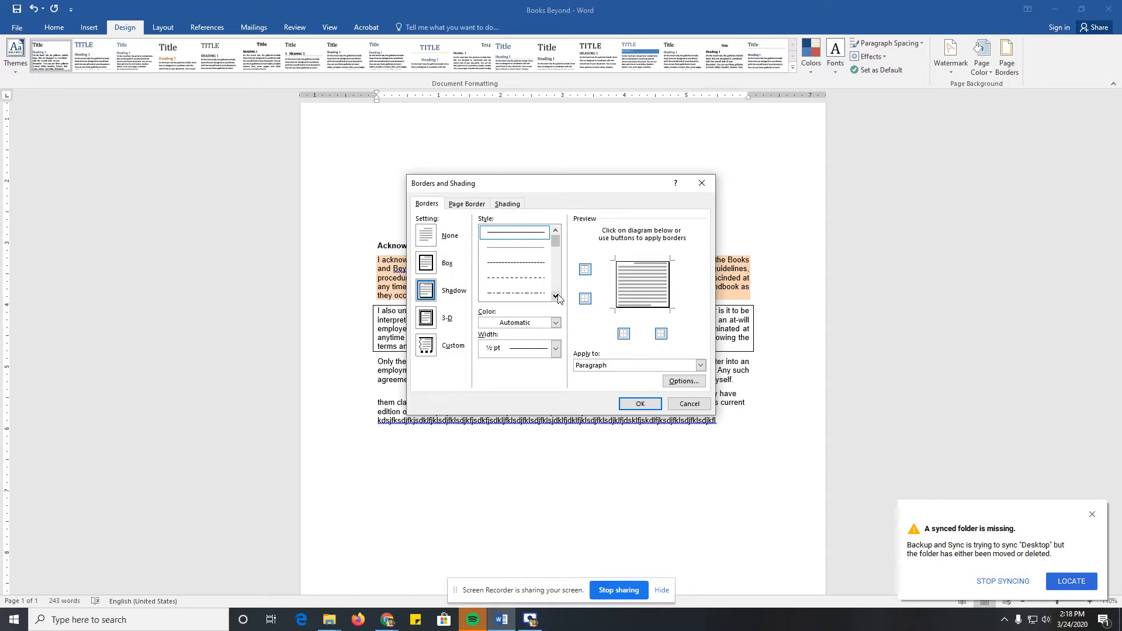
{"action": "scroll", "coordinate": [557, 297], "scroll_direction": "down", "scroll_amount": 5}
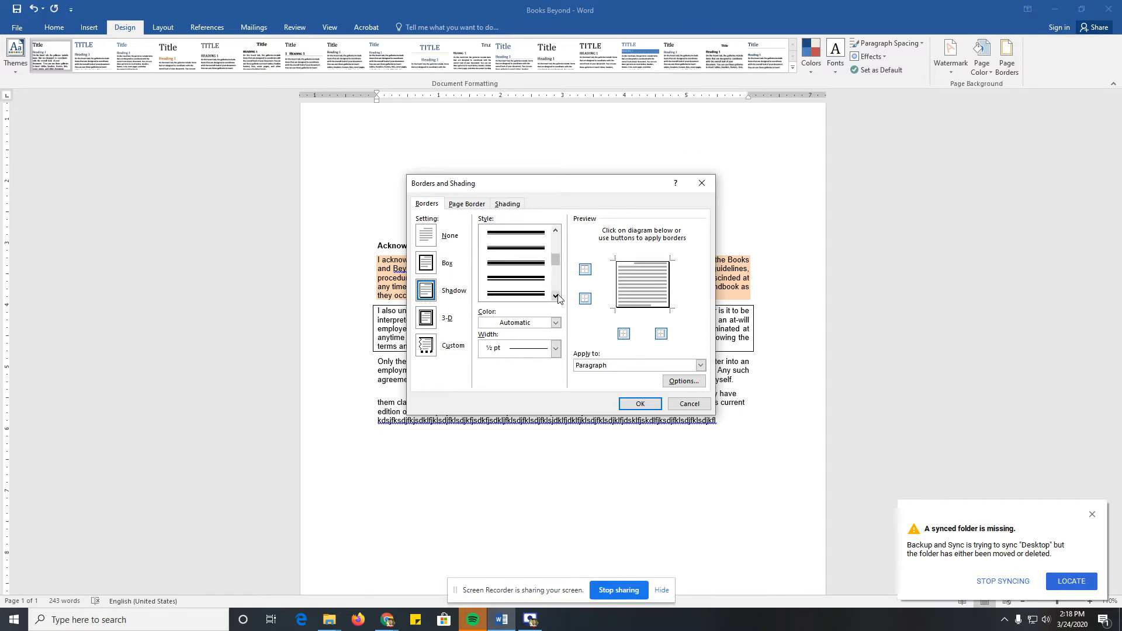
Step: Set the shadow border's width to 2 ¼ pt and its colour to the dark blue theme colour
{"action": "left_click", "coordinate": [556, 322]}
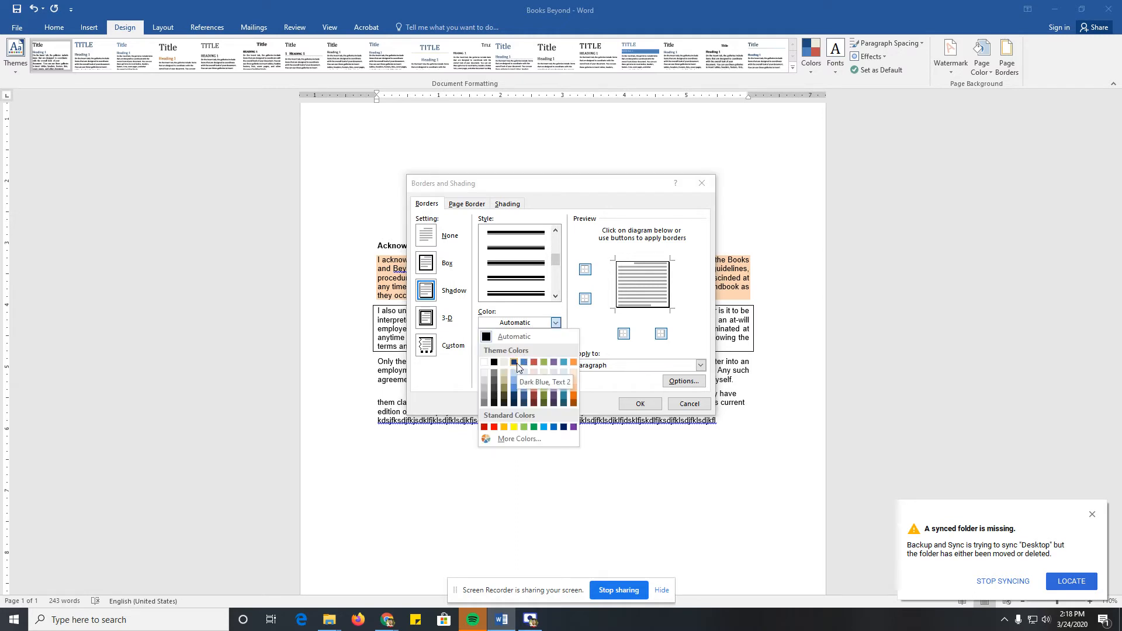
{"action": "left_click", "coordinate": [562, 427]}
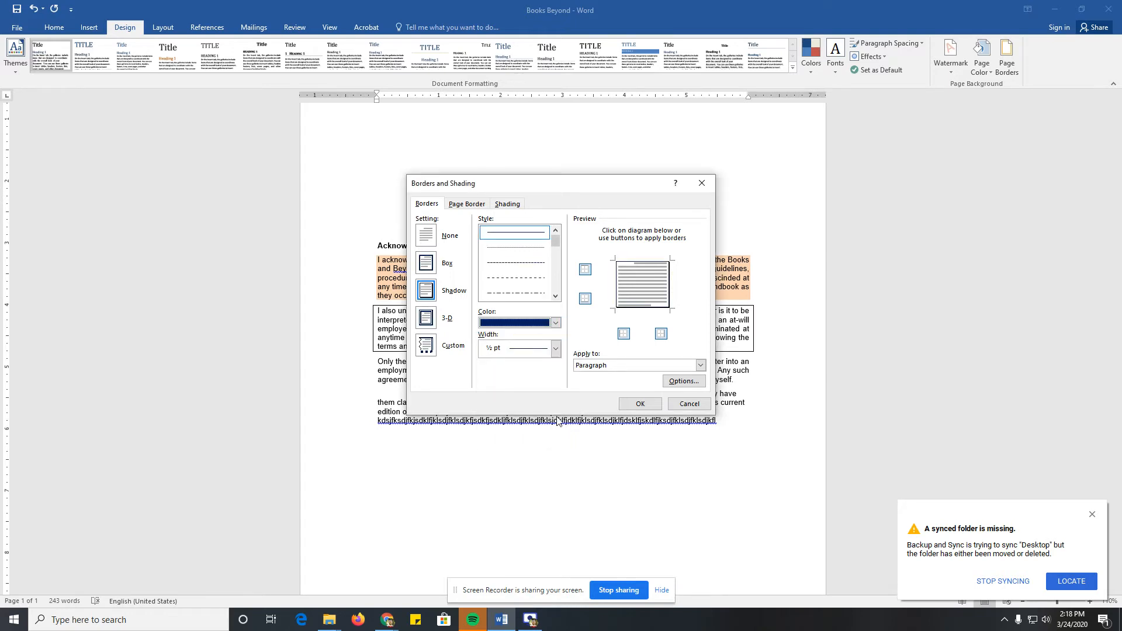
{"action": "left_click", "coordinate": [555, 348]}
{"action": "left_click", "coordinate": [555, 349]}
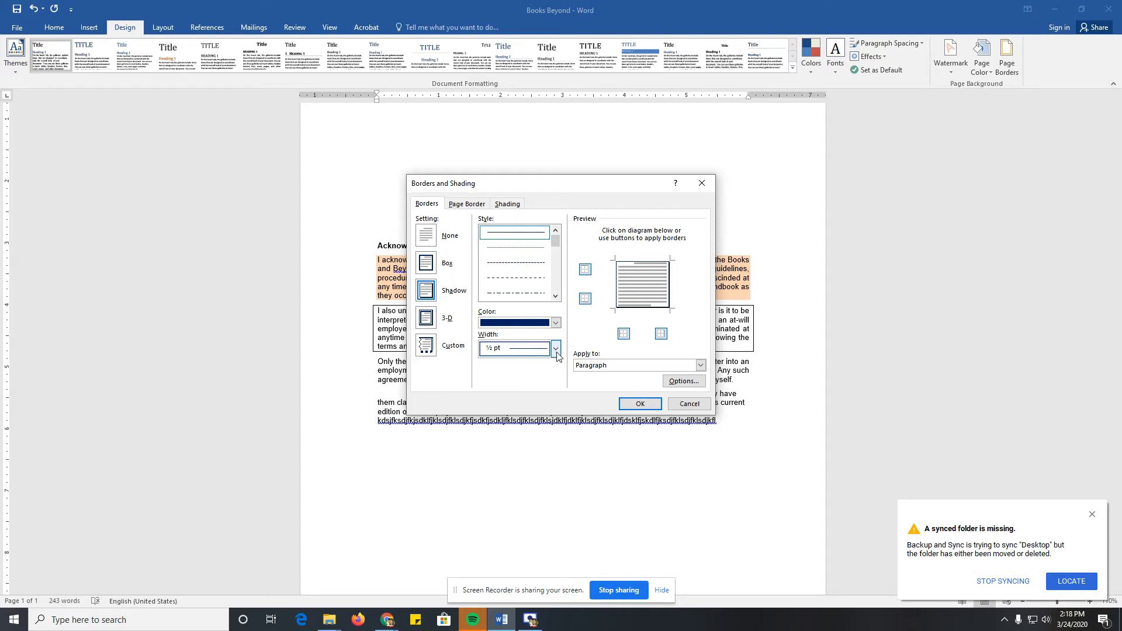
{"action": "left_click", "coordinate": [556, 351]}
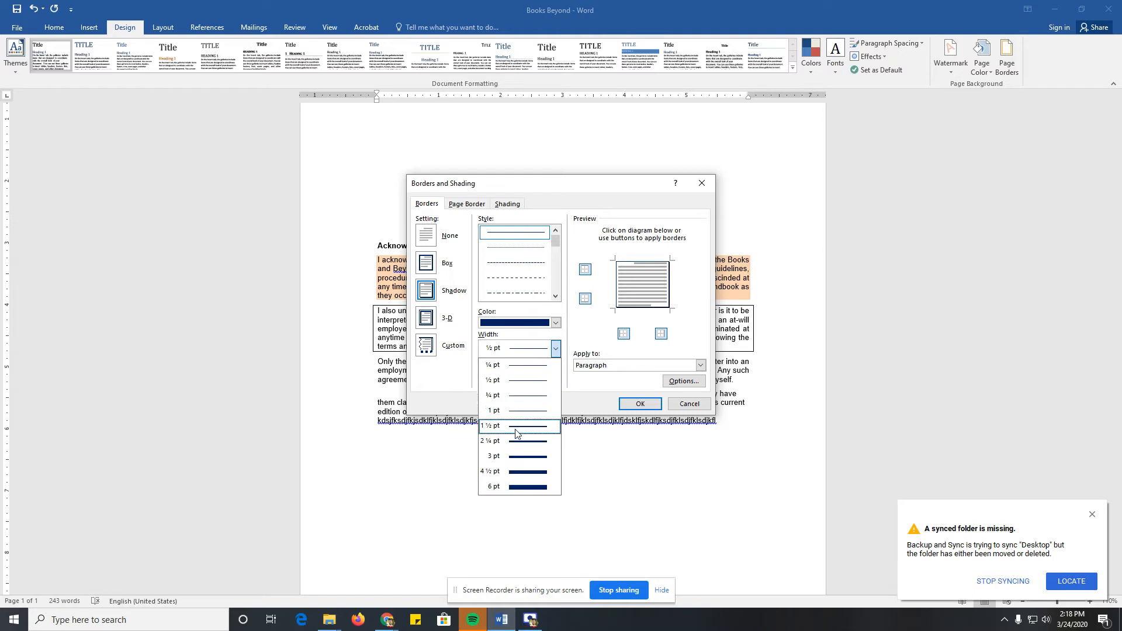
{"action": "left_click", "coordinate": [516, 441]}
{"action": "left_click", "coordinate": [556, 323]}
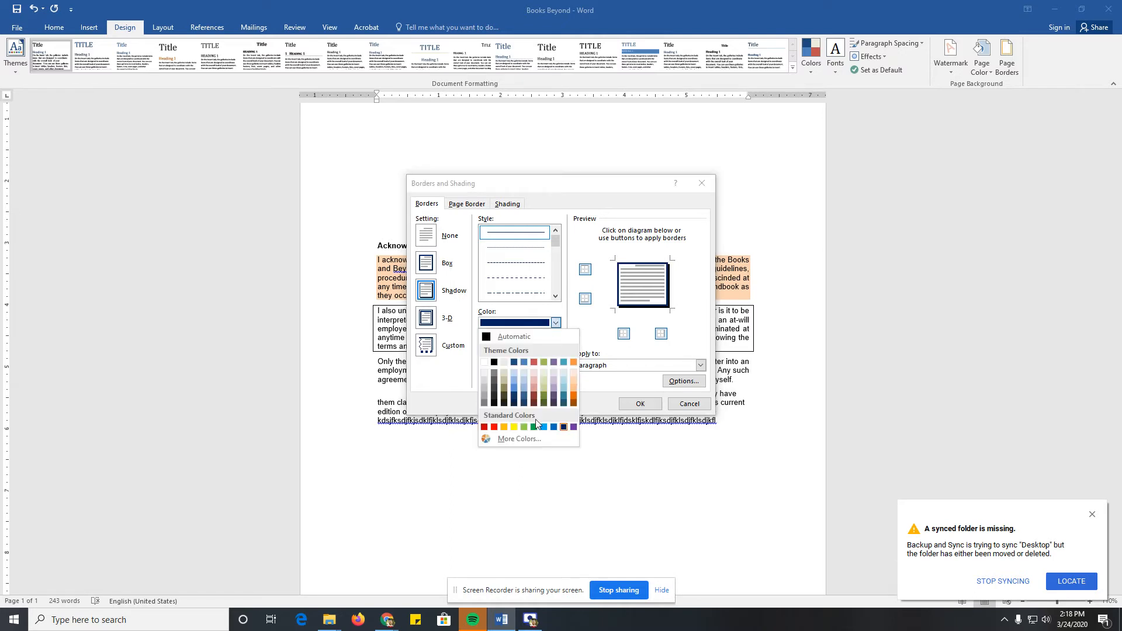
{"action": "left_click", "coordinate": [515, 365]}
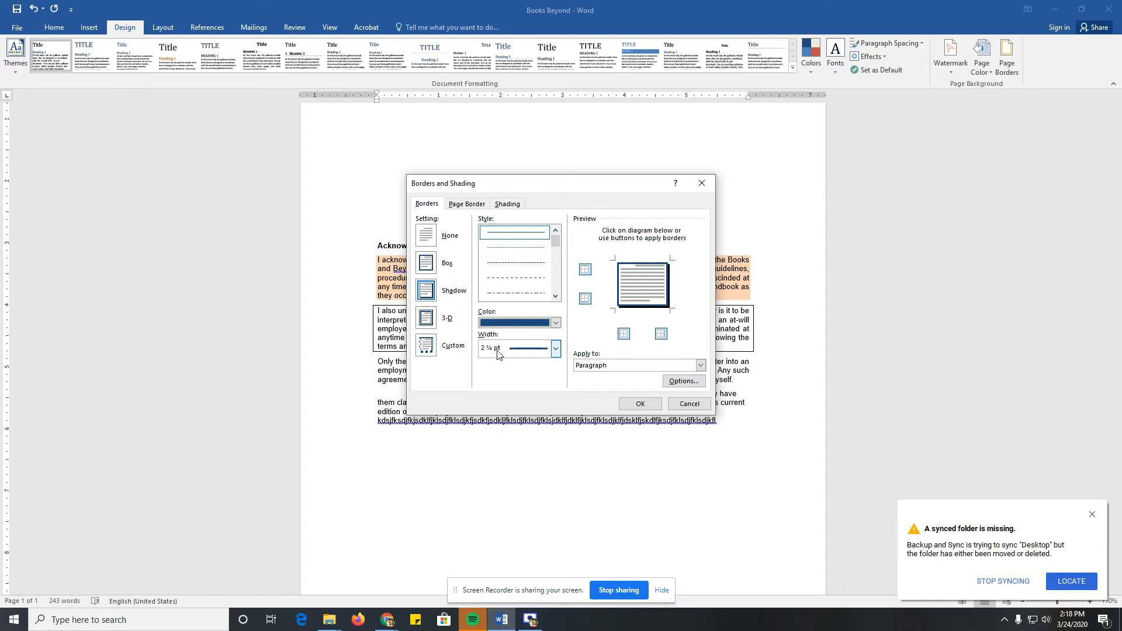
Step: Apply the shadow border to the paragraph starting "Only the president or other designated representative"
{"action": "left_click", "coordinate": [596, 366]}
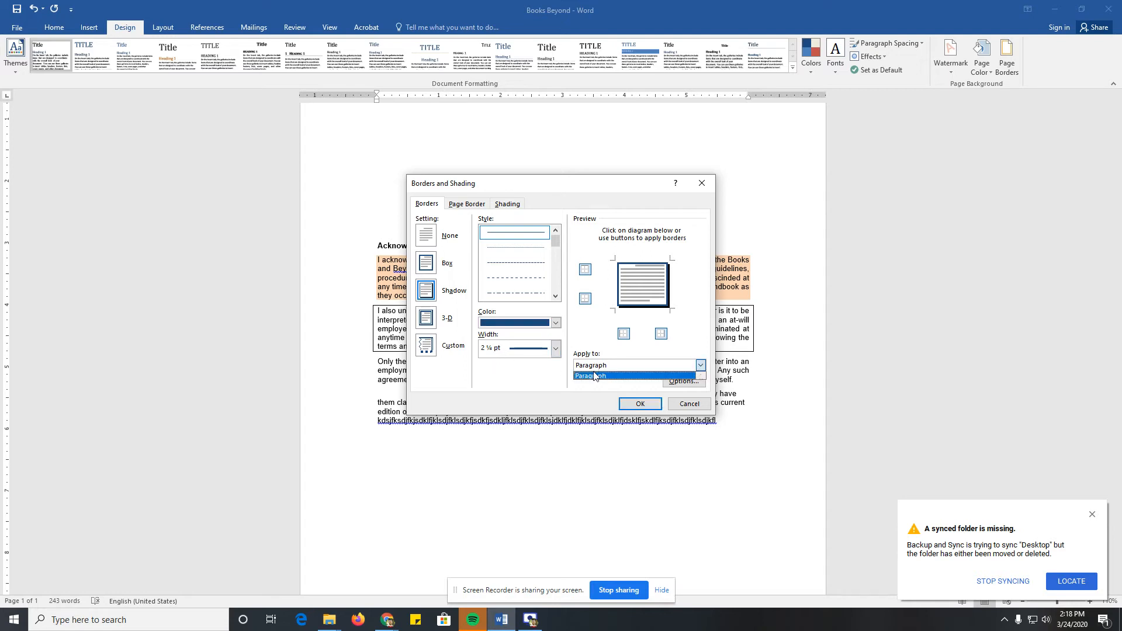
{"action": "left_click", "coordinate": [594, 375]}
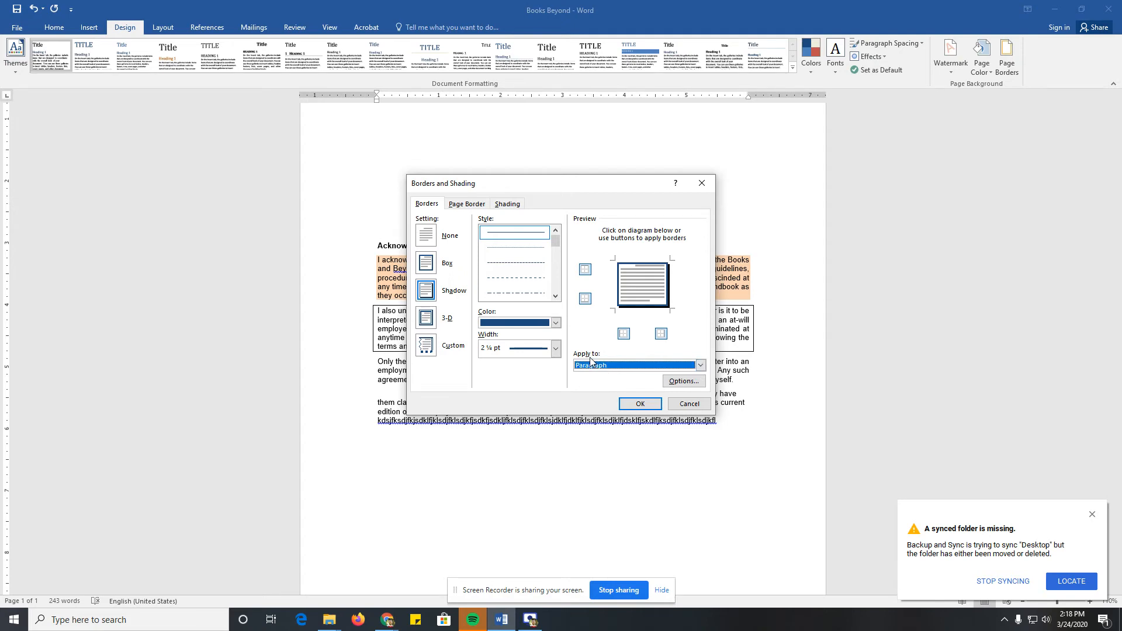
{"action": "left_click", "coordinate": [639, 403]}
{"action": "left_click", "coordinate": [507, 403]}
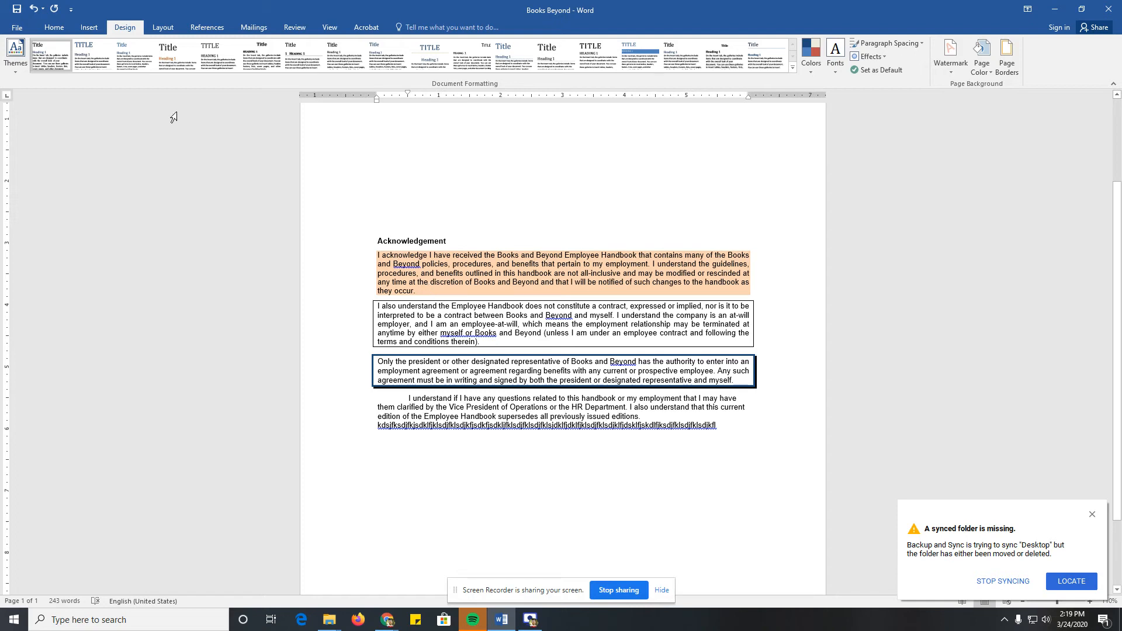
Step: Show the formatting marks and inspect the paragraph marks that end the body paragraphs
{"action": "left_click", "coordinate": [54, 27]}
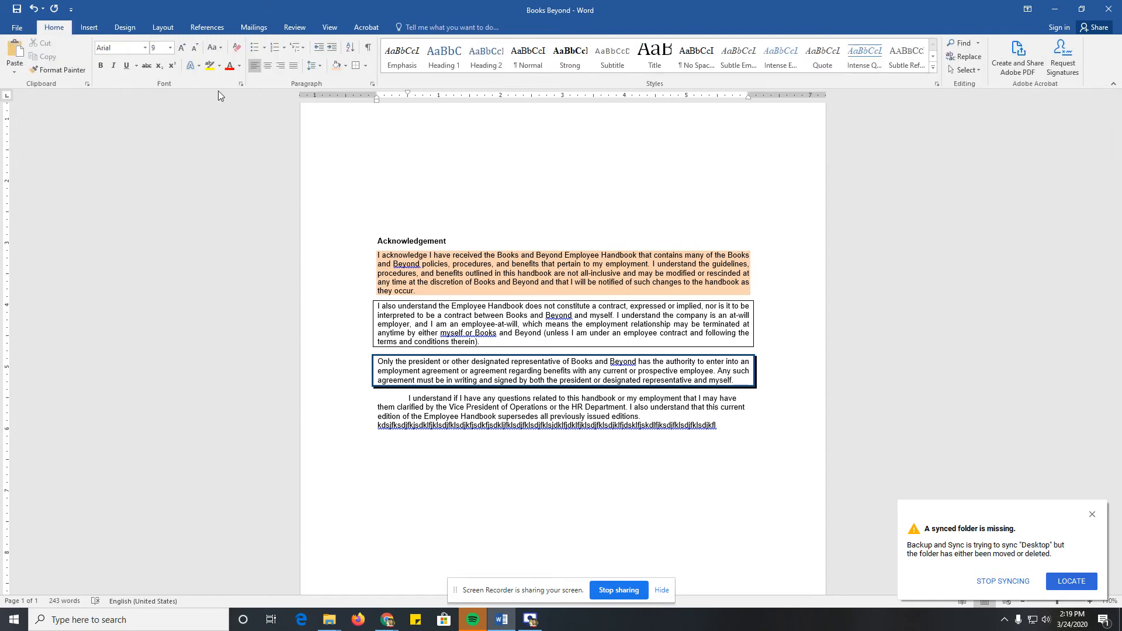
{"action": "left_click", "coordinate": [367, 50]}
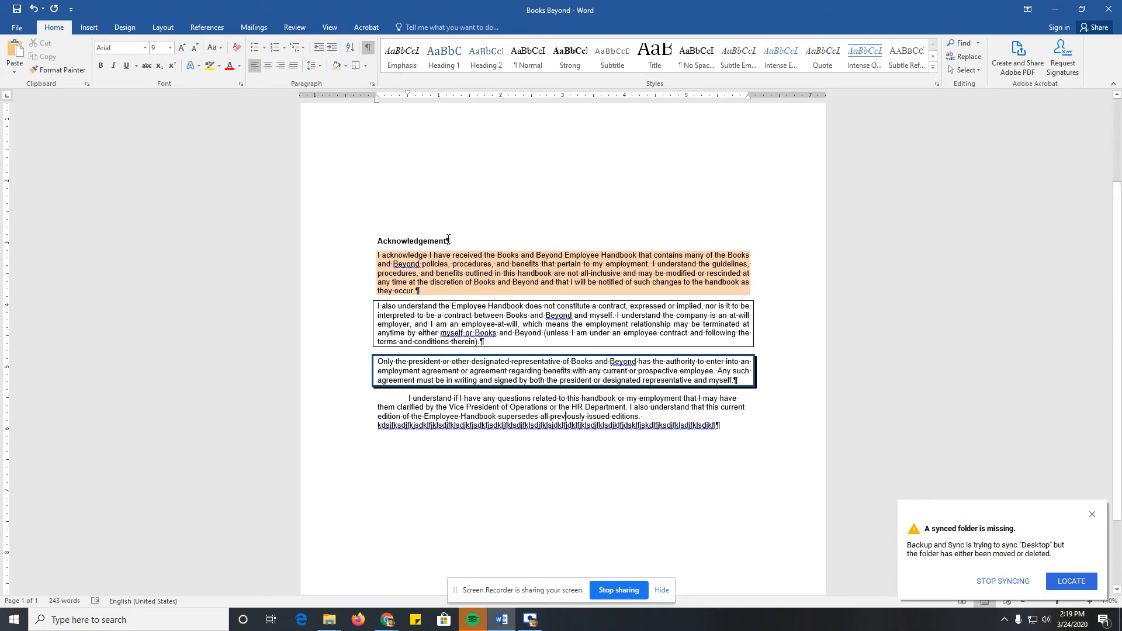
{"action": "left_click", "coordinate": [731, 381]}
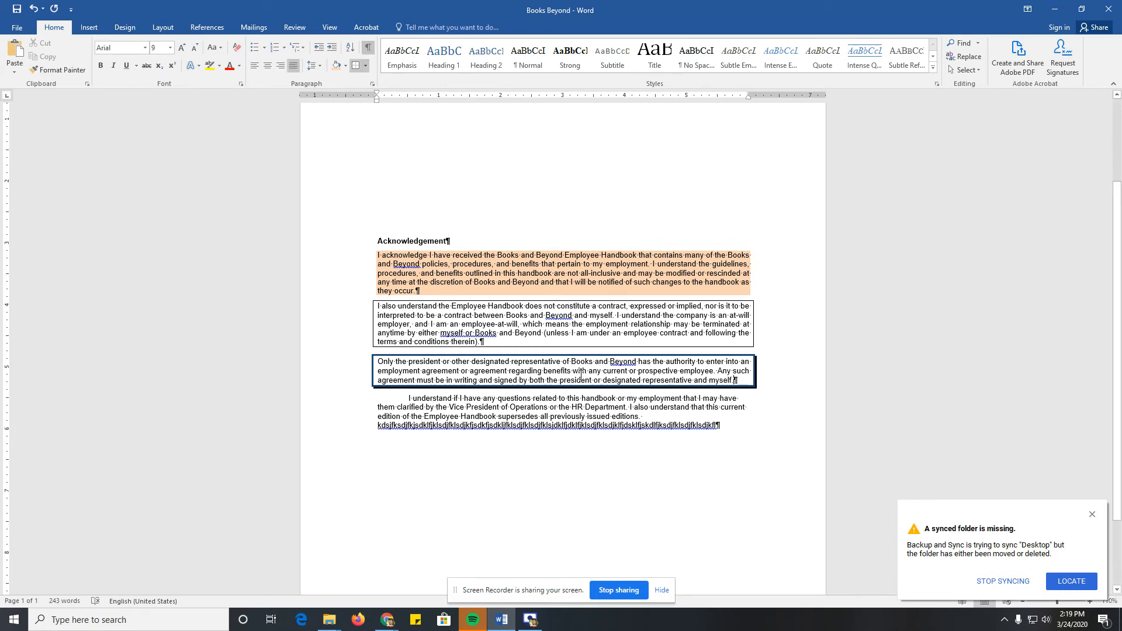
{"action": "left_click", "coordinate": [486, 343]}
{"action": "mouse_move", "coordinate": [421, 291]}
{"action": "left_mouse_down"}
{"action": "mouse_move", "coordinate": [409, 269]}
{"action": "mouse_move", "coordinate": [377, 258]}
{"action": "left_mouse_up"}
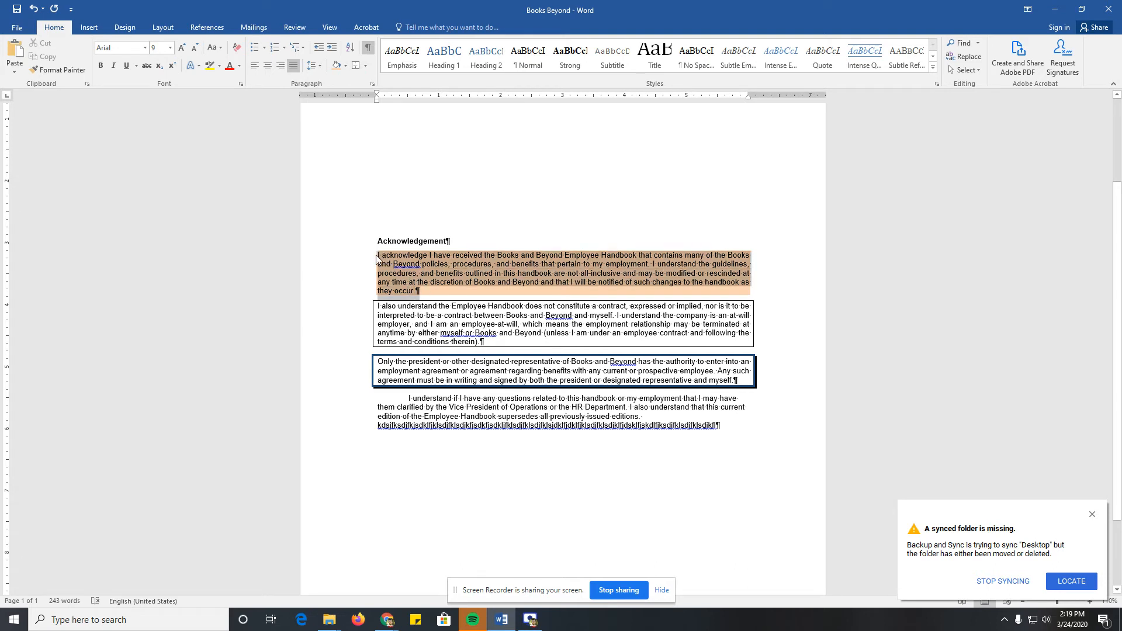
{"action": "left_click", "coordinate": [421, 292]}
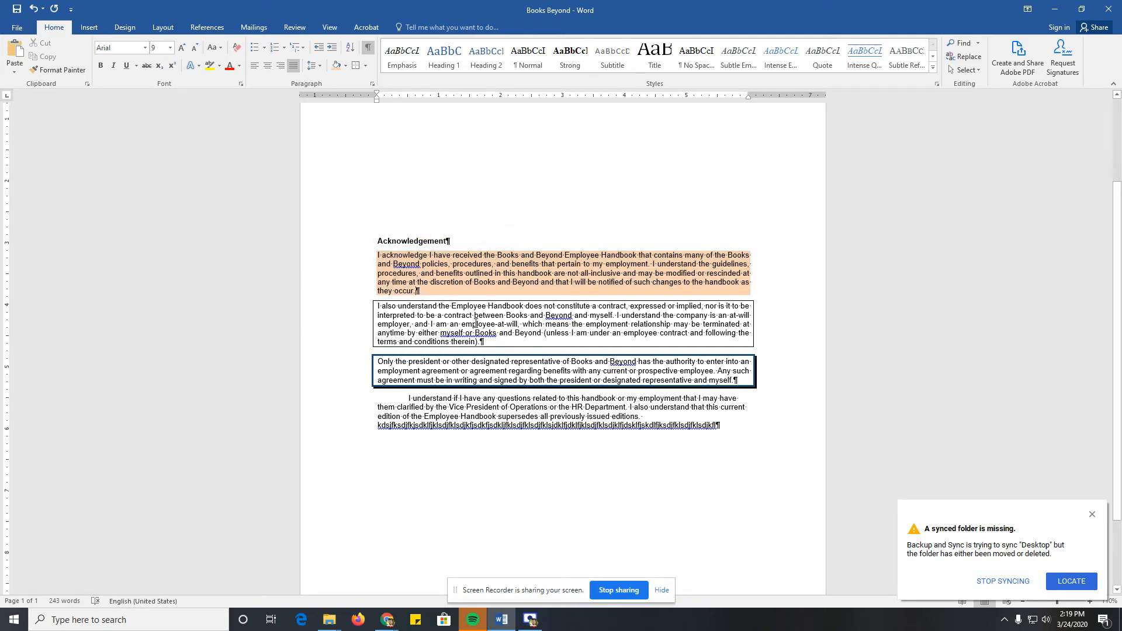
{"action": "left_click", "coordinate": [385, 307]}
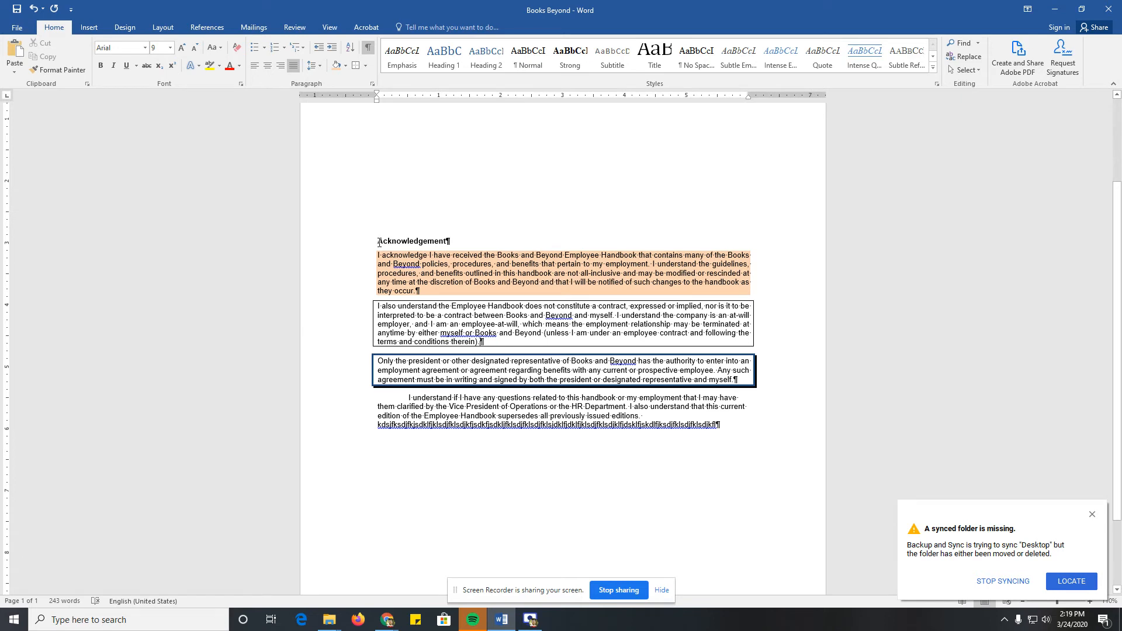
Step: Add a 1 ½ pt Box border to the heading text "Acknowledgement" only, leaving its paragraph mark out of the selection
{"action": "left_click_drag", "start_coordinate": [378, 243], "coordinate": [451, 242]}
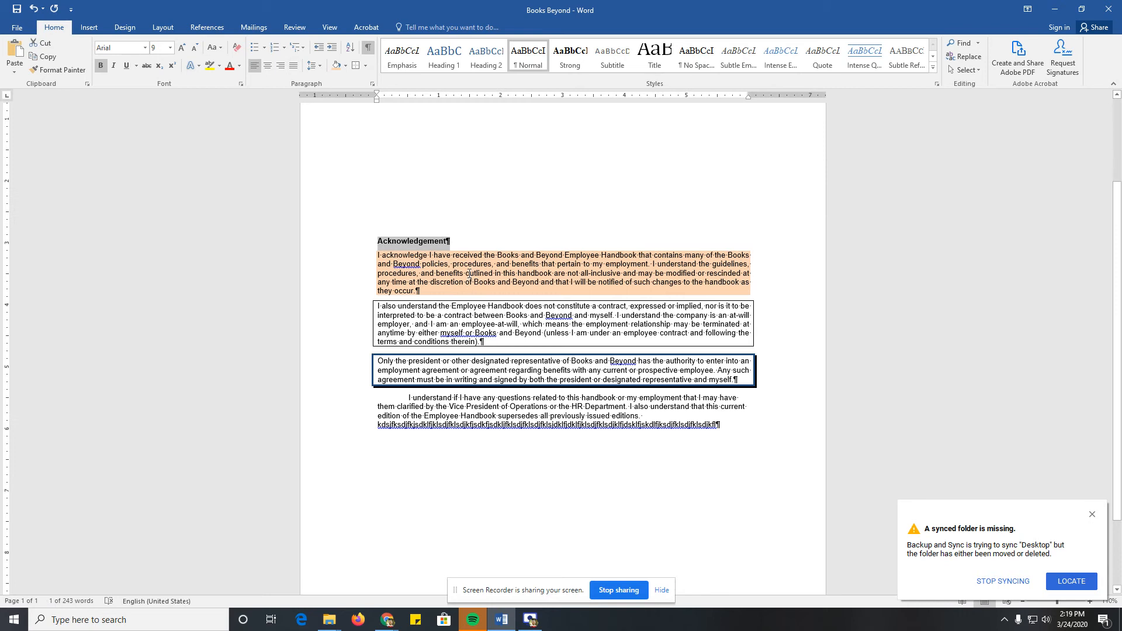
{"action": "key", "text": "shift+Left"}
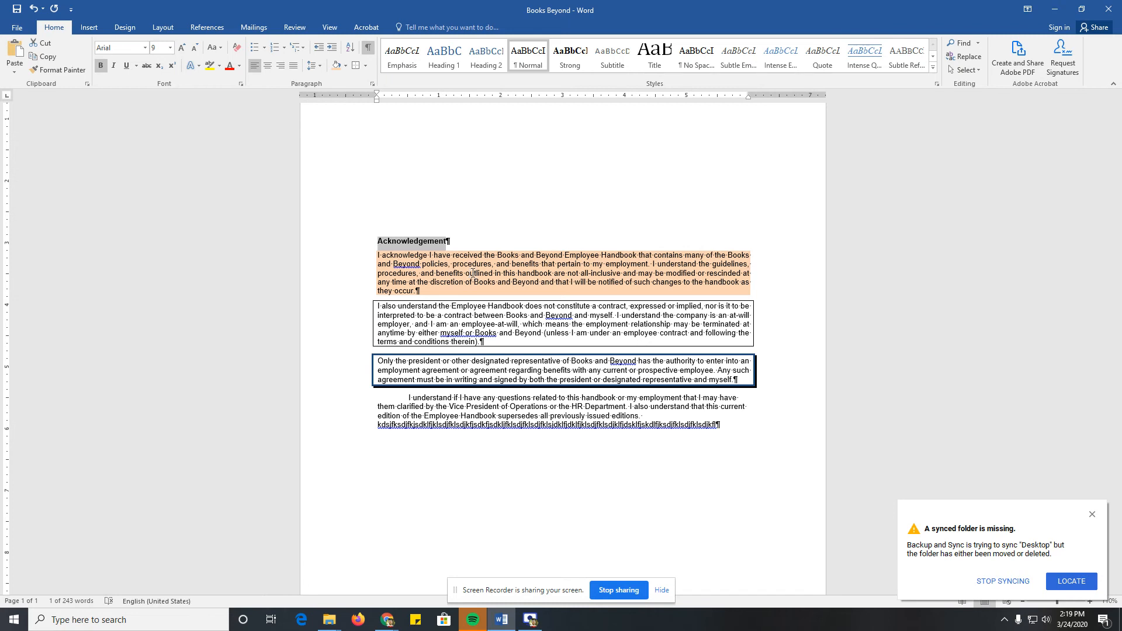
{"action": "left_click", "coordinate": [365, 66]}
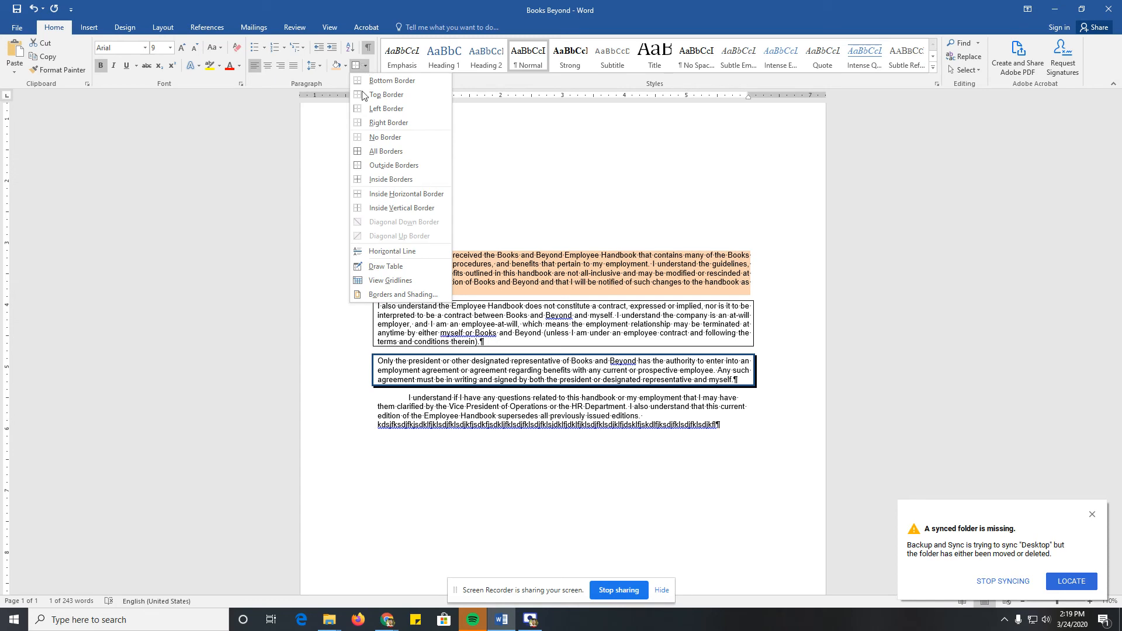
{"action": "left_click", "coordinate": [390, 296]}
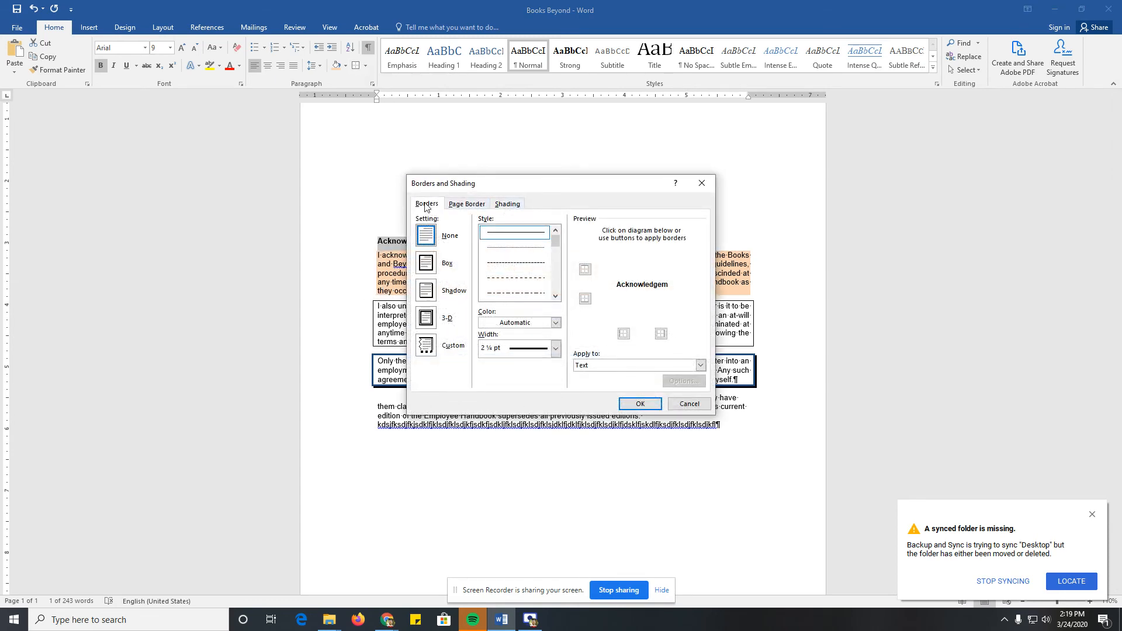
{"action": "left_click", "coordinate": [427, 264]}
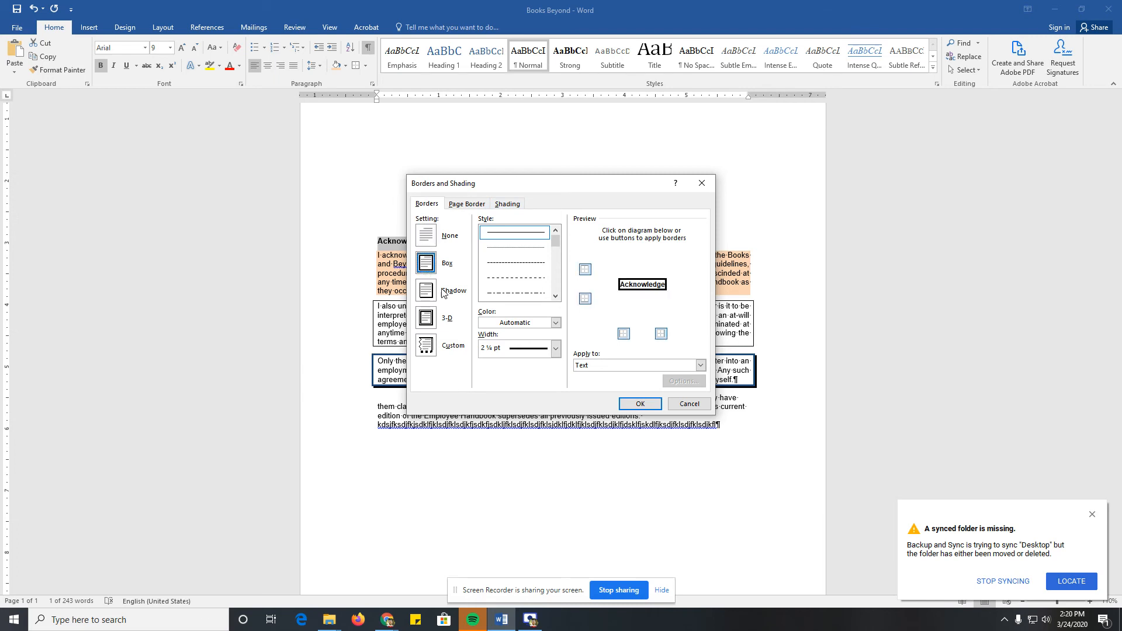
{"action": "left_click", "coordinate": [556, 349]}
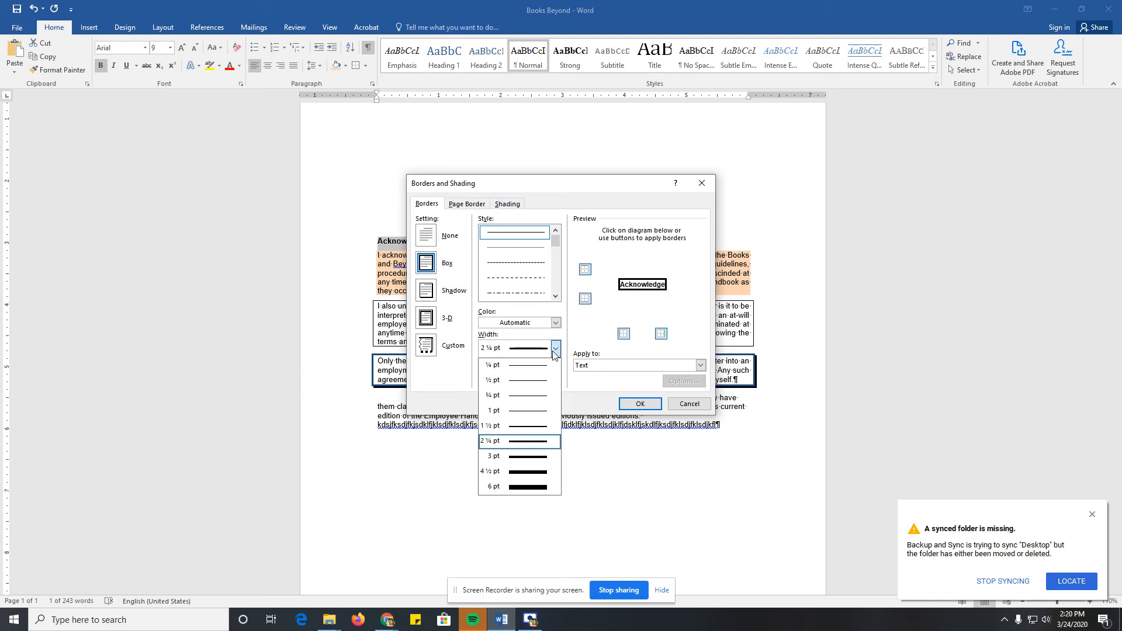
{"action": "left_click", "coordinate": [522, 427]}
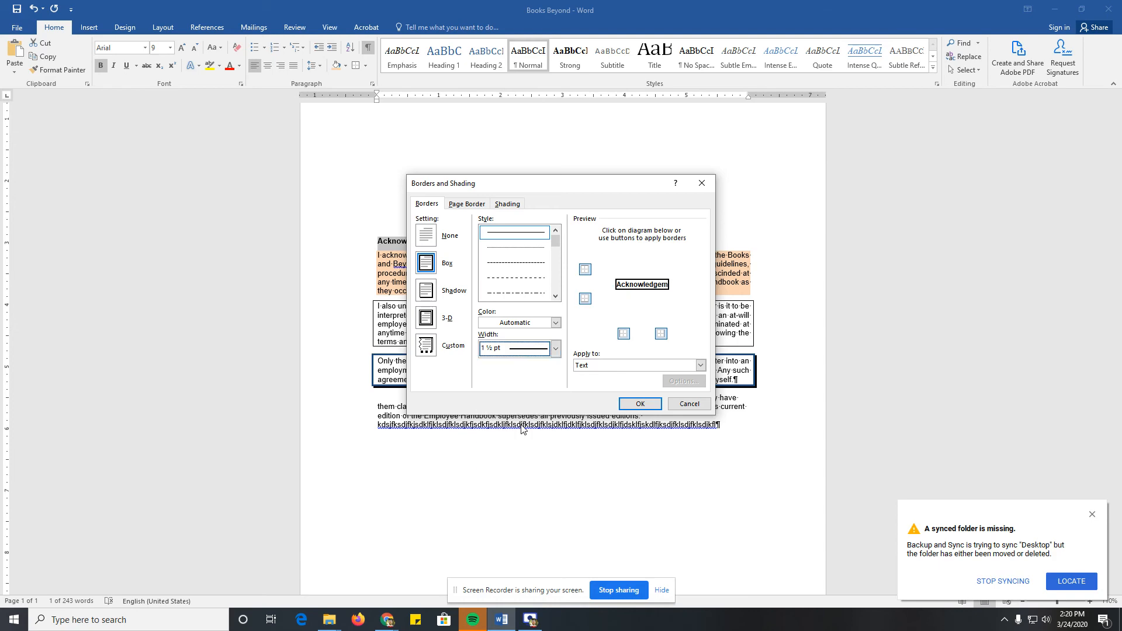
{"action": "left_click", "coordinate": [636, 406]}
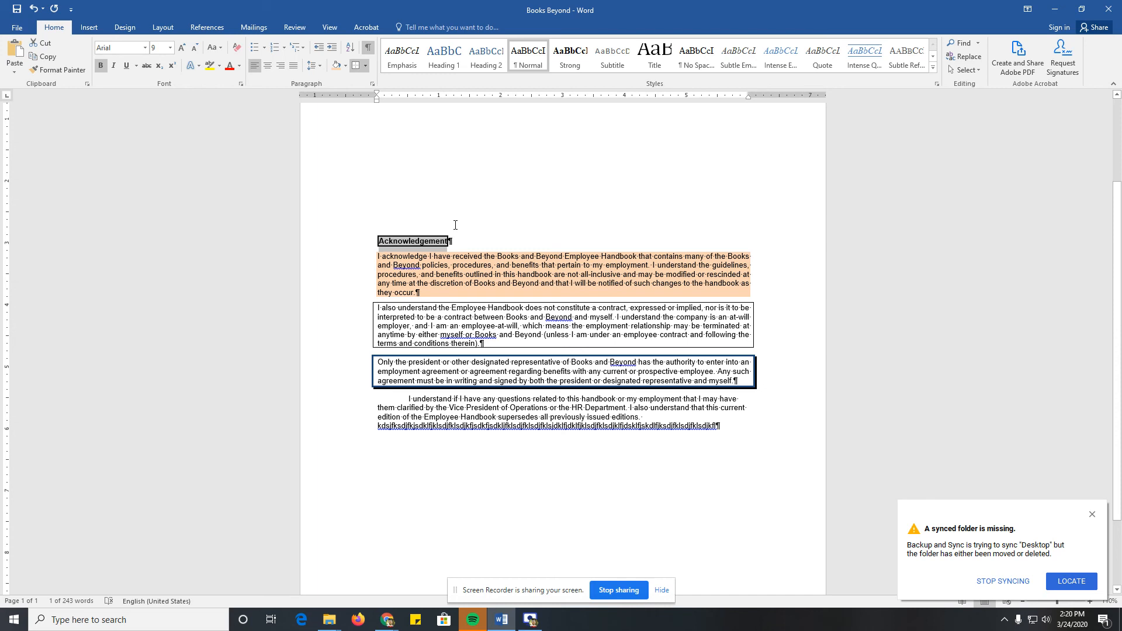
{"action": "left_click", "coordinate": [583, 232]}
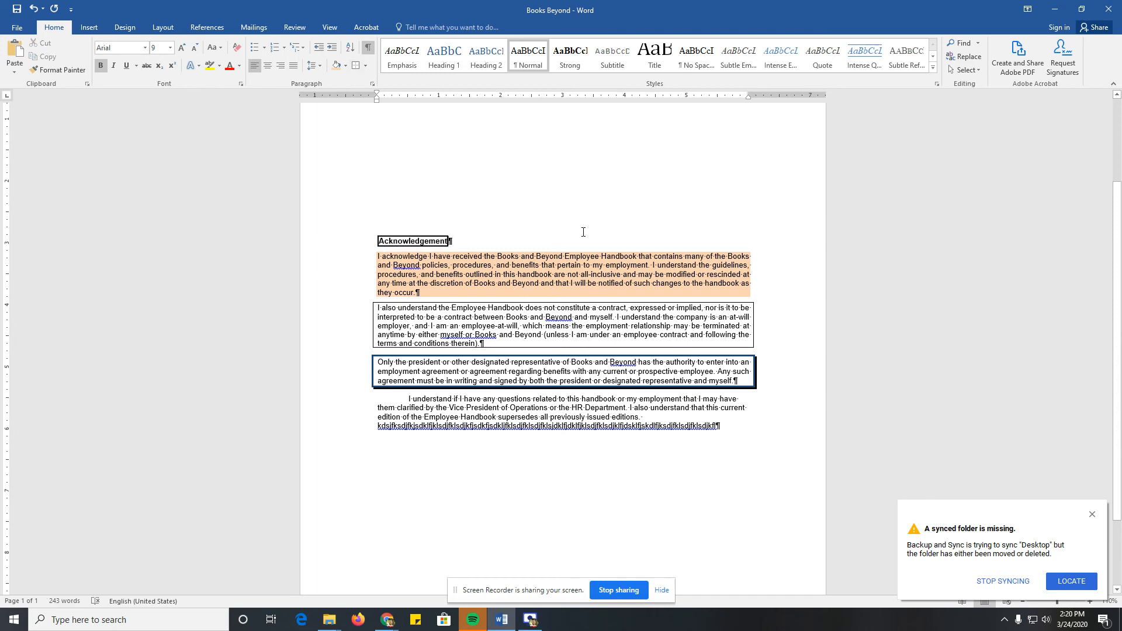
Step: Clear all formatting from the entire document and deselect the text
{"action": "key", "text": "ctrl+a"}
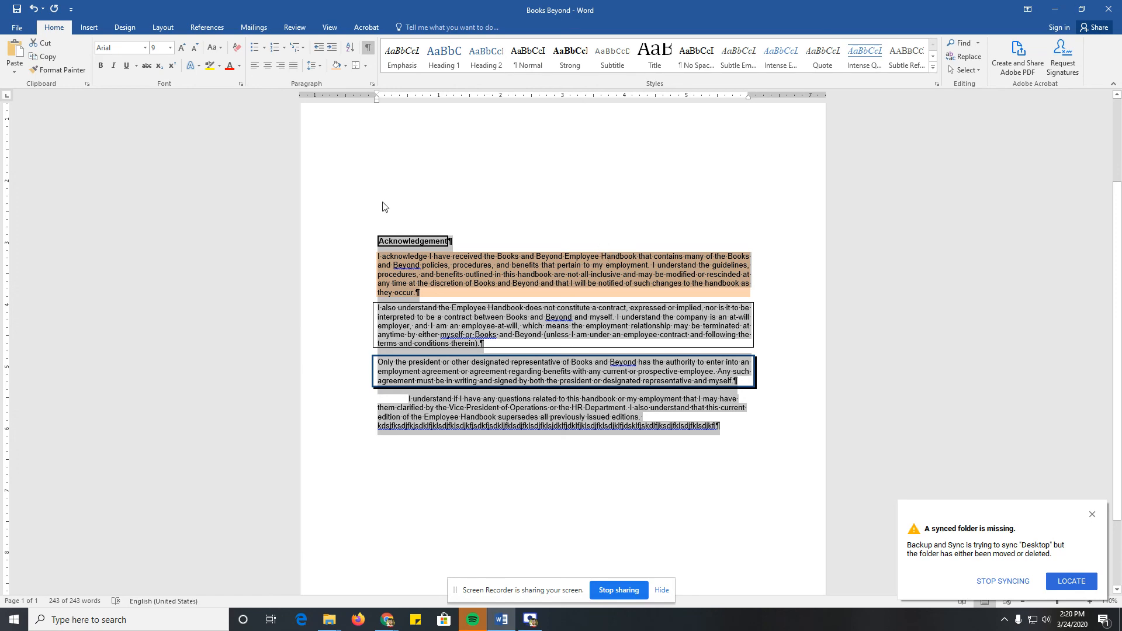
{"action": "left_click", "coordinate": [237, 48]}
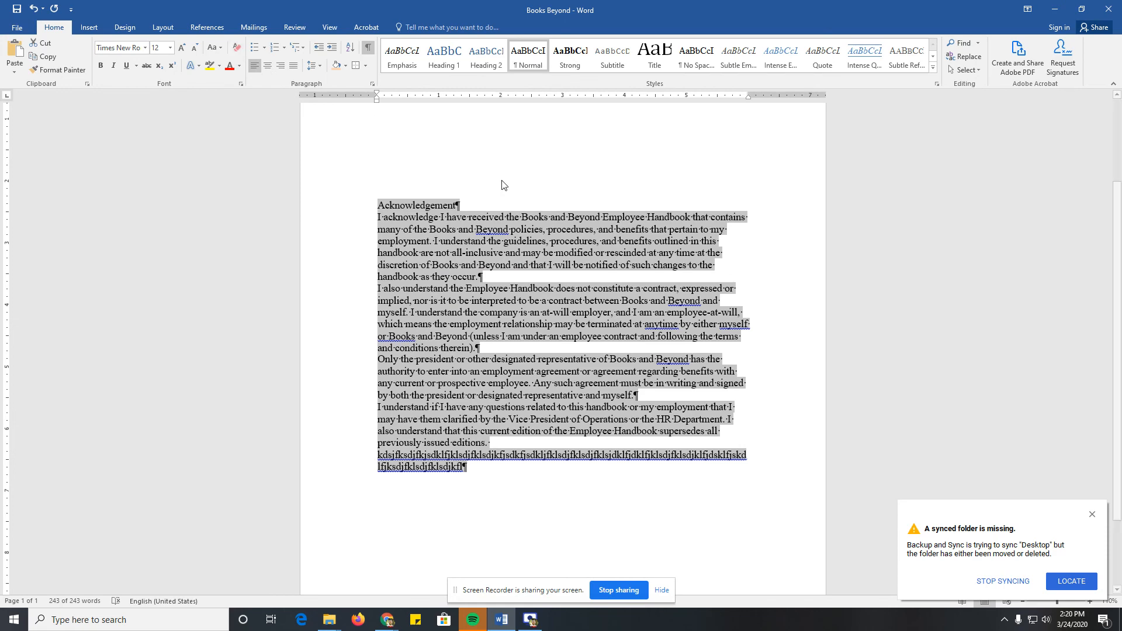
{"action": "left_click", "coordinate": [526, 329]}
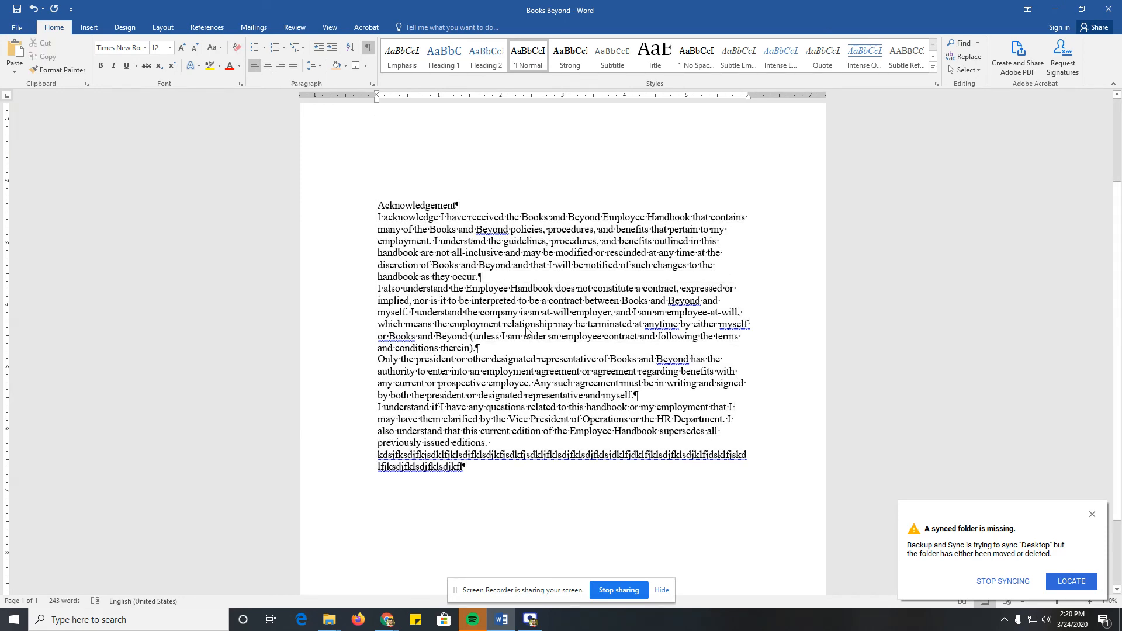